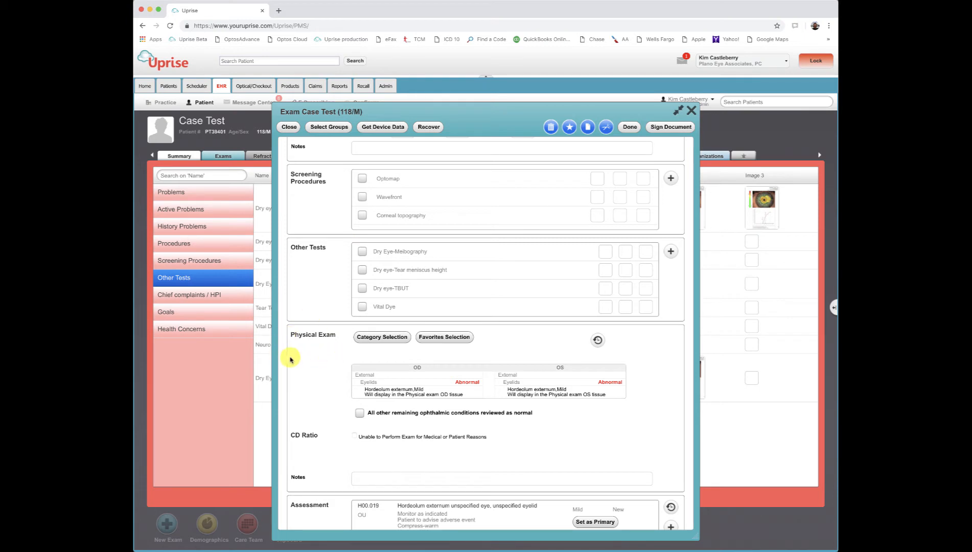
# Examine the OD free-text entry under Other Eyelids Findings in the physical exam and close it without changes
pyautogui.click(390, 337)
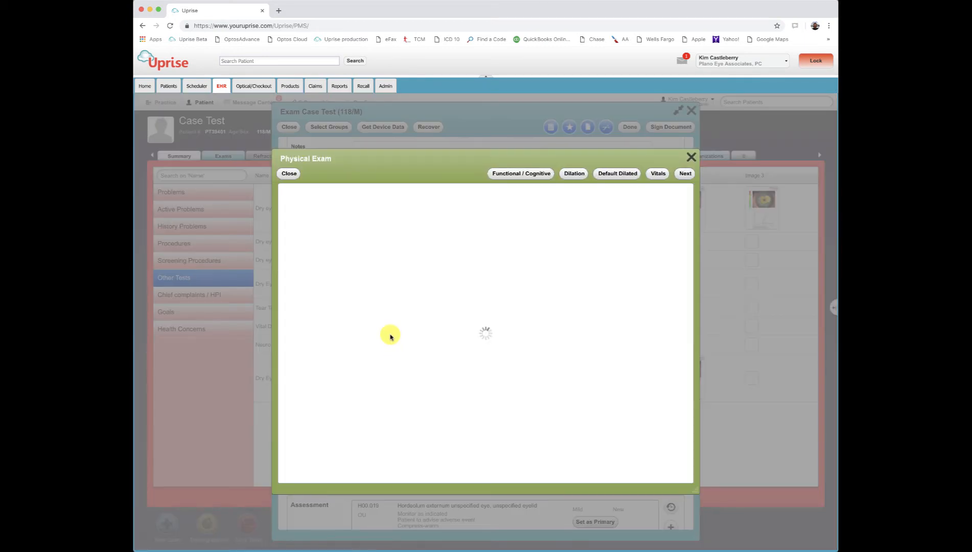
pyautogui.click(685, 173)
pyautogui.moveTo(562, 223); pyautogui.dragTo(601, 226)
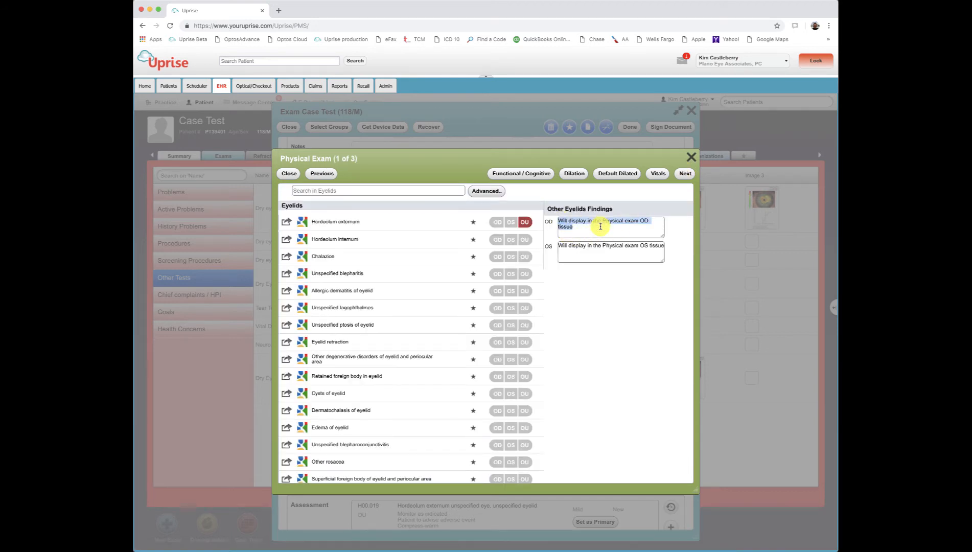
pyautogui.click(289, 173)
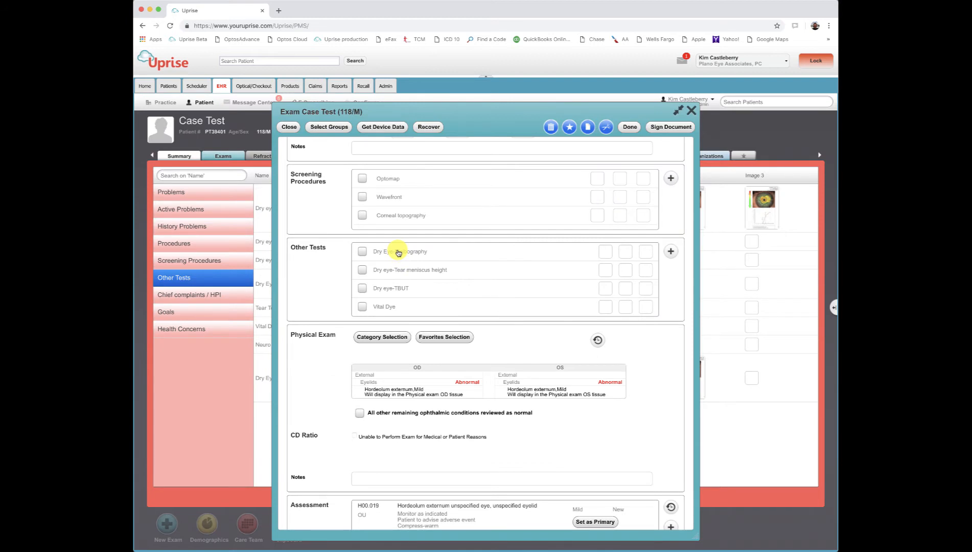
# Record the note "20% gland loss in both eyes" for the Dry Eye-Meibography test and save it
pyautogui.click(399, 252)
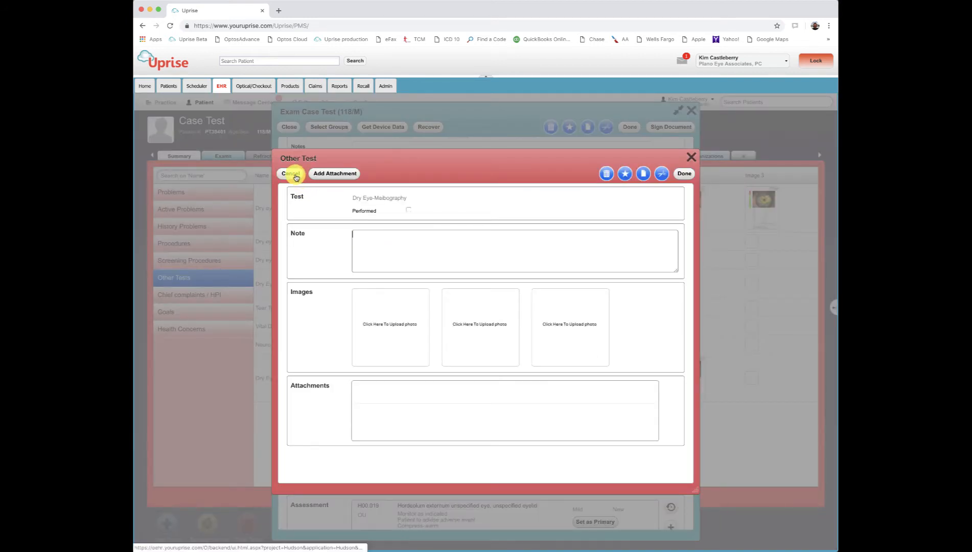
pyautogui.click(391, 252)
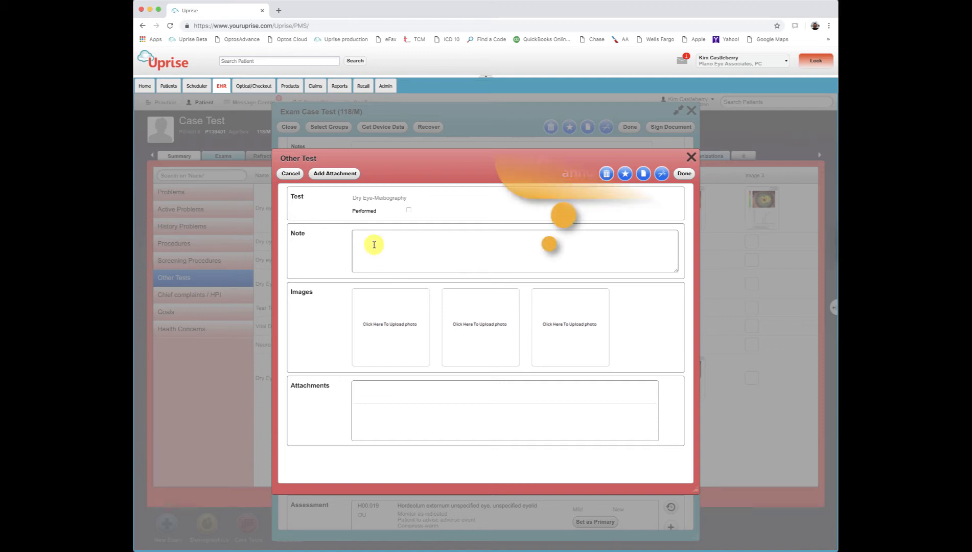
pyautogui.write('20% gland loss in both eyes')
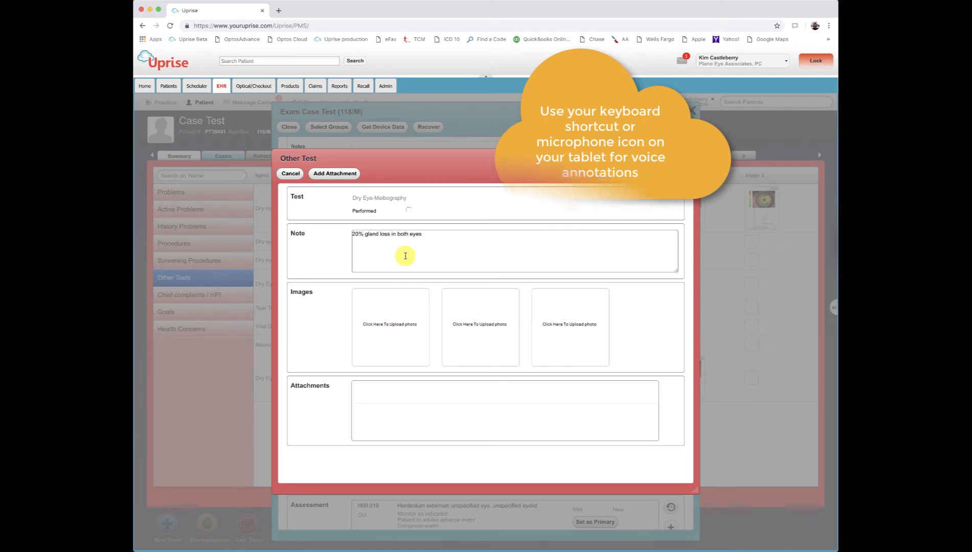
pyautogui.click(683, 177)
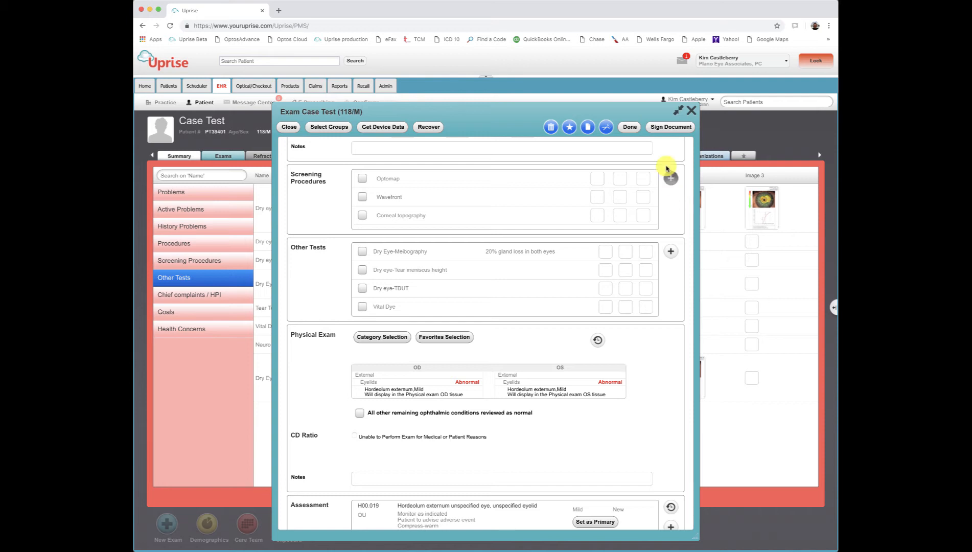
# Minimize the exam, view the whole second image of Dry eye-Tear Film Analysis, and restore the exam
pyautogui.click(677, 110)
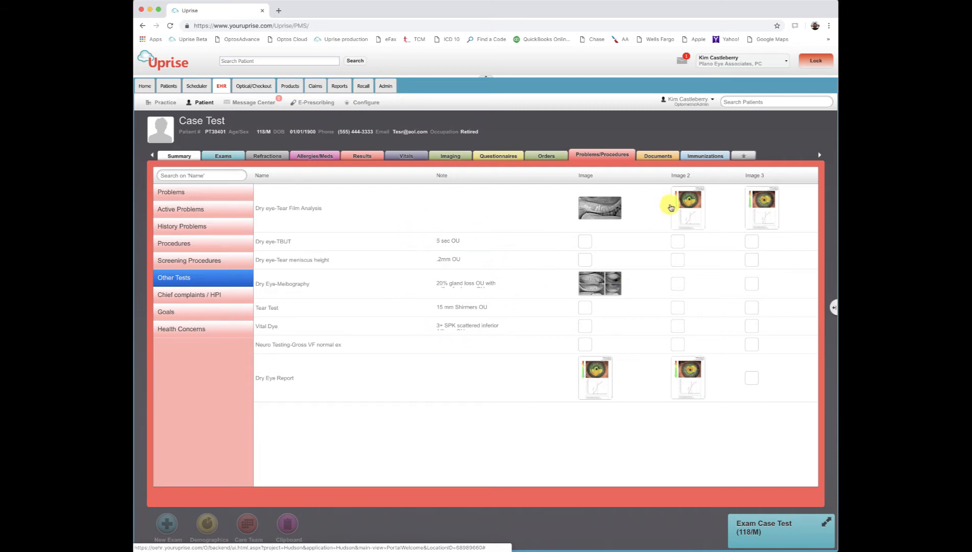
pyautogui.click(688, 207)
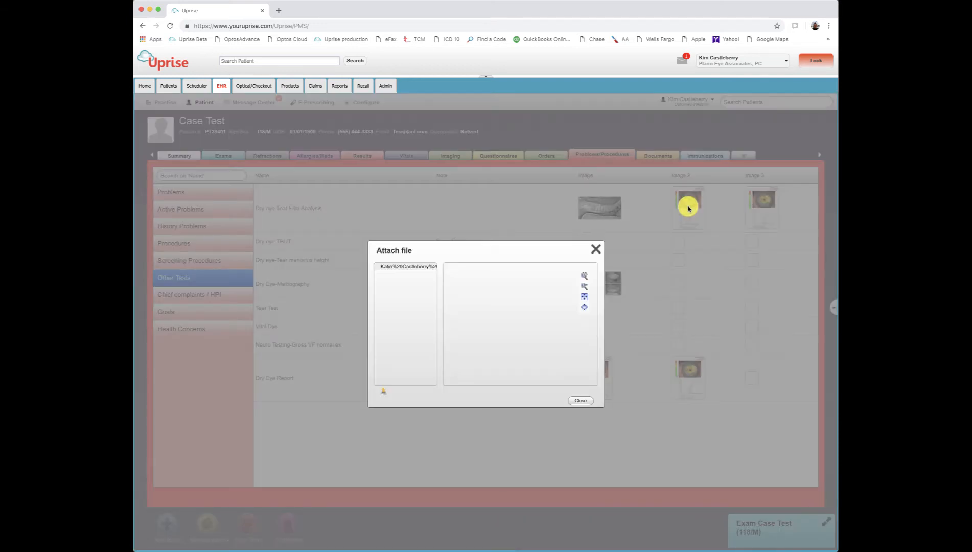
pyautogui.click(585, 296)
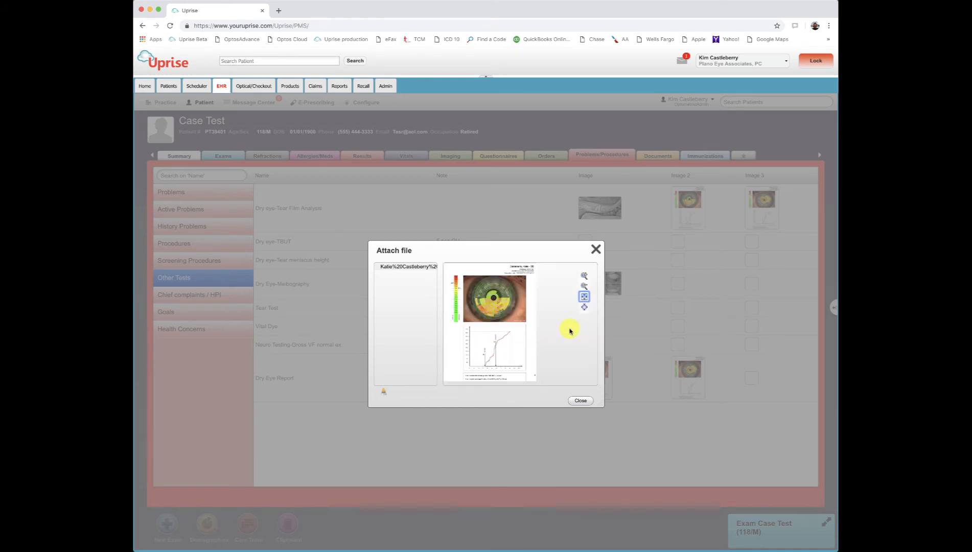
pyautogui.click(581, 402)
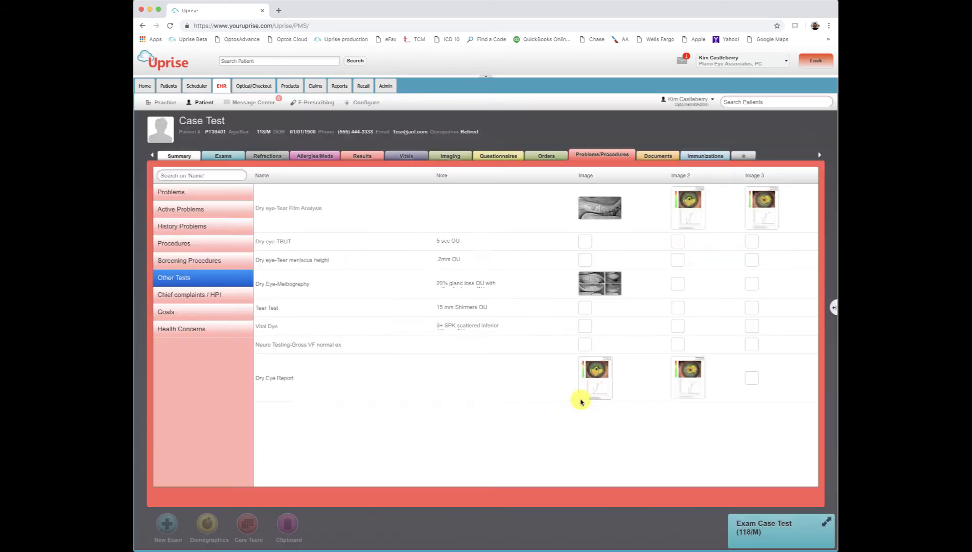
pyautogui.click(827, 522)
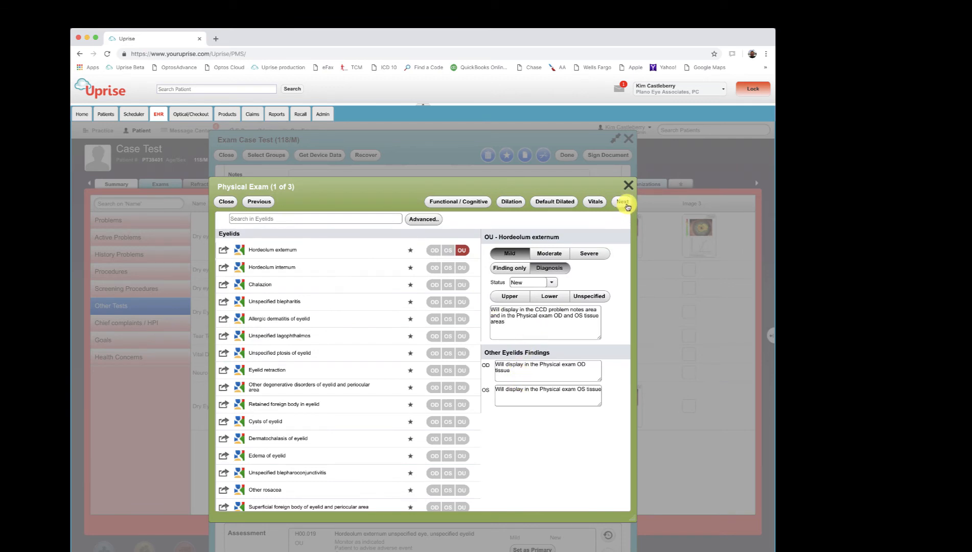
# Leave the physical exam's eyelid findings and sign the exam document
pyautogui.click(626, 206)
pyautogui.click(628, 186)
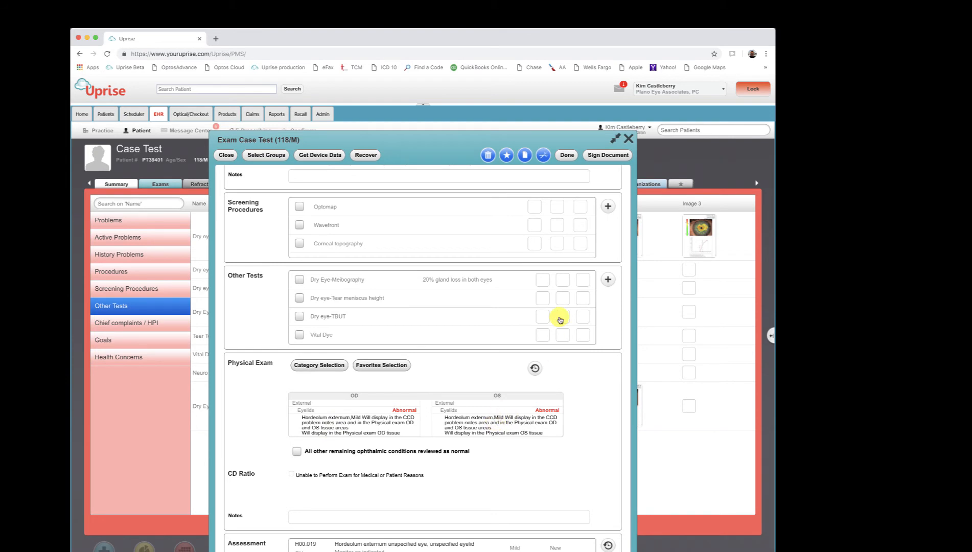
pyautogui.click(606, 156)
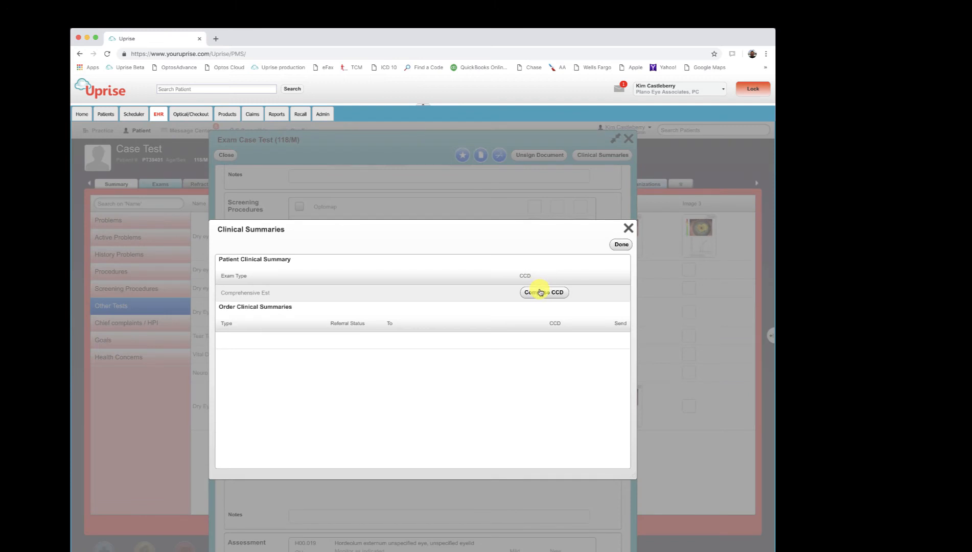
# Compose the Comprehensive Est exam's CCD with a global import and preview it through the Problems section
pyautogui.click(541, 292)
pyautogui.click(383, 371)
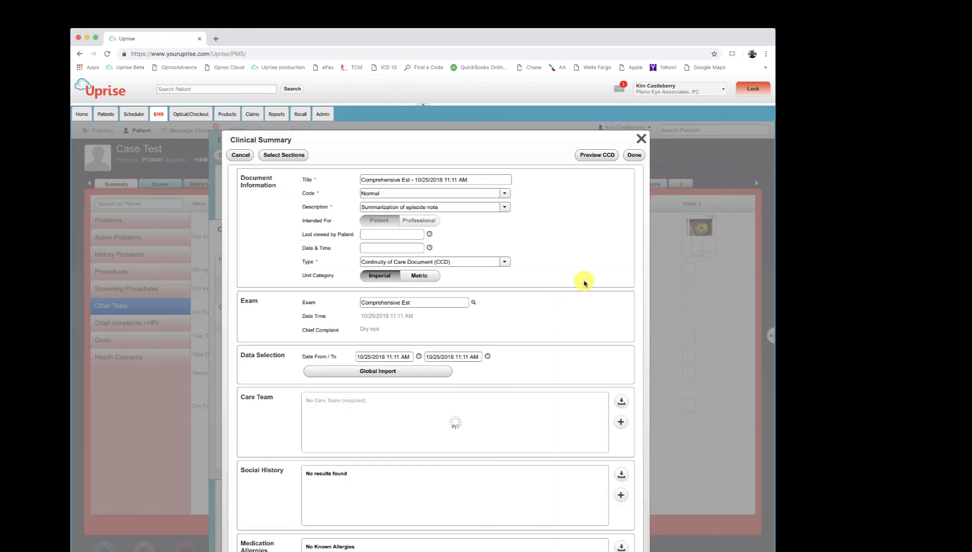
pyautogui.click(597, 155)
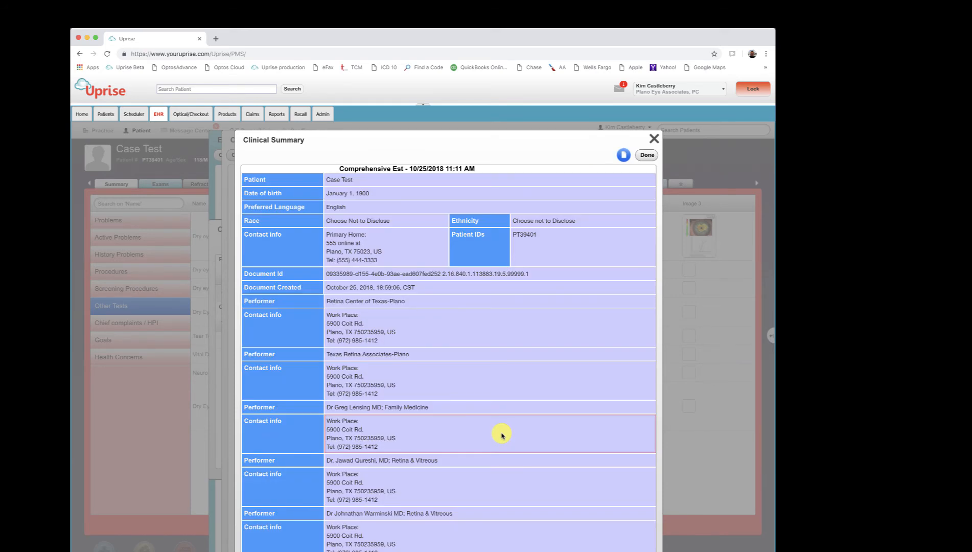
pyautogui.scroll(-20, 501, 435)
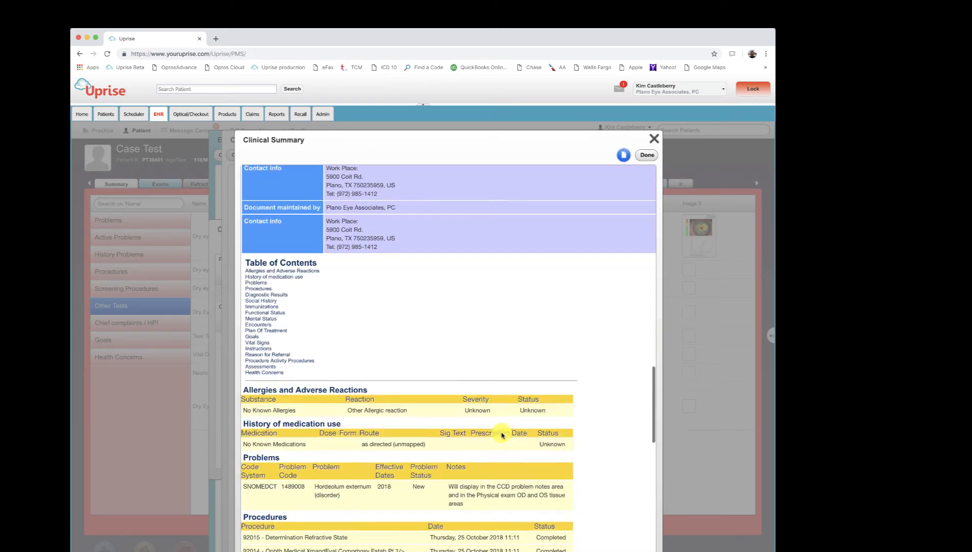
pyautogui.scroll(-5, 501, 435)
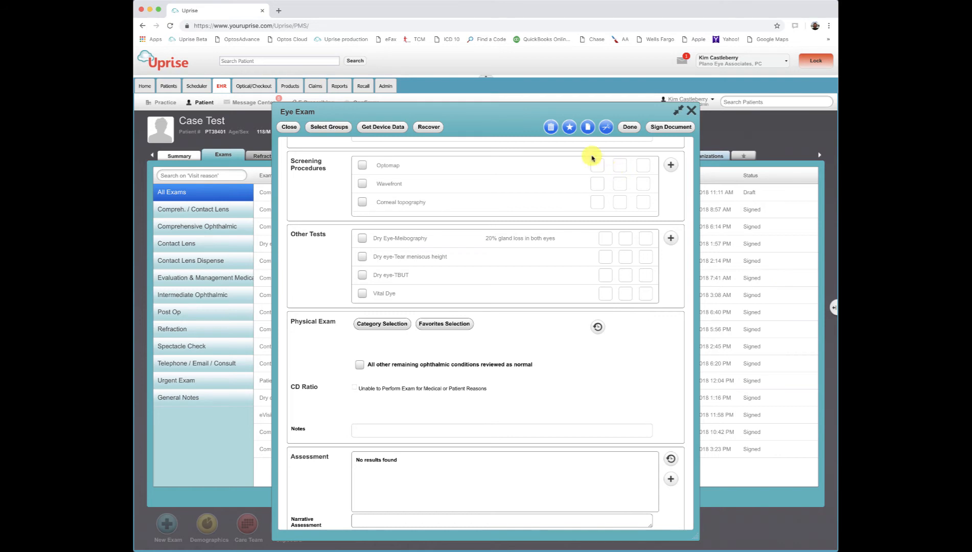
# View the available print templates and the saved Dry Eye-Meibography note, closing both without changes
pyautogui.click(588, 126)
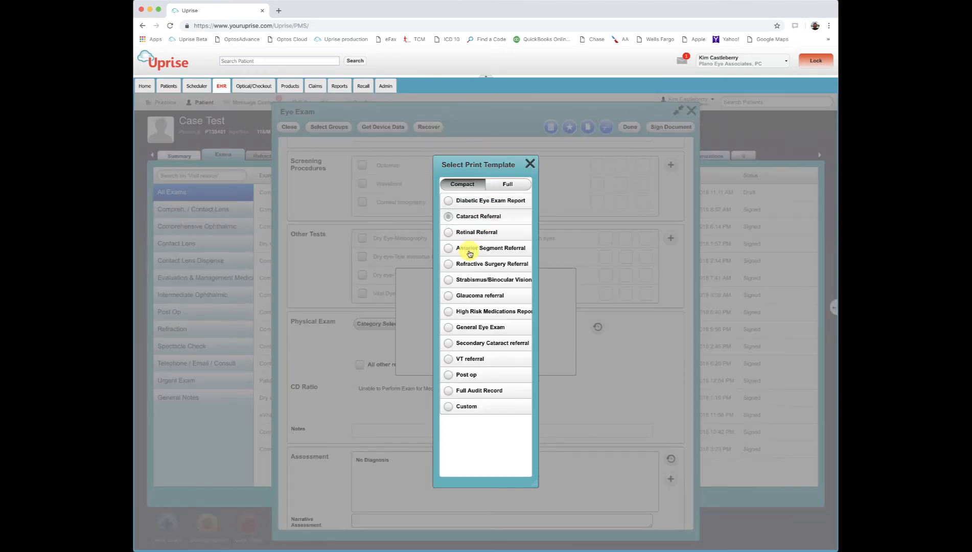
pyautogui.click(530, 163)
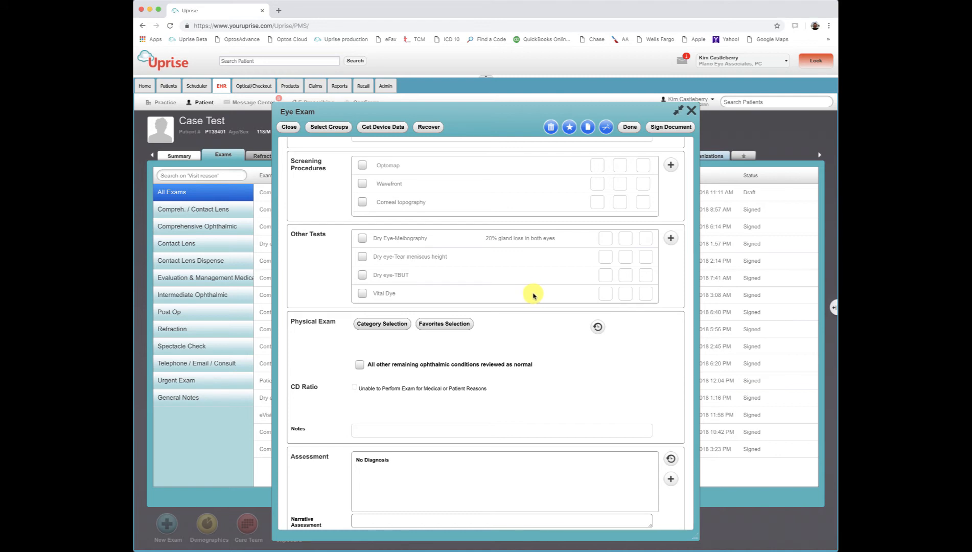
pyautogui.click(413, 239)
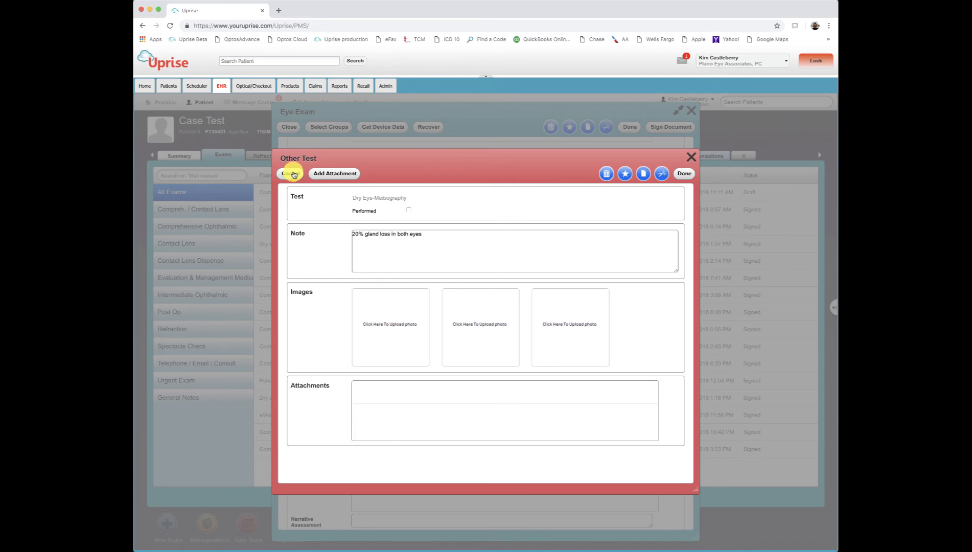
pyautogui.click(292, 174)
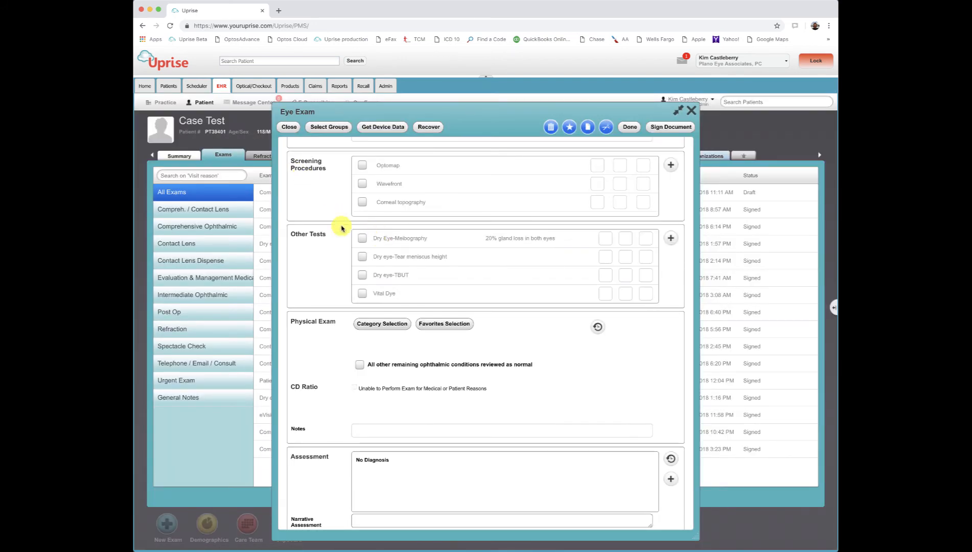
# Record the note ".2mm OU" for the Dry eye-Tear meniscus height test and save it
pyautogui.click(410, 259)
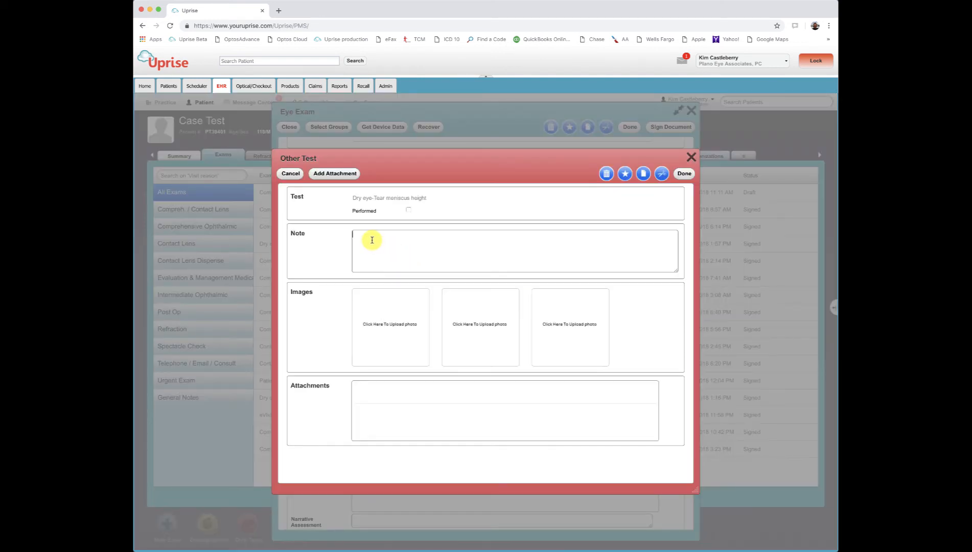
pyautogui.click(371, 239)
pyautogui.write('.2mm OU')
pyautogui.click(684, 174)
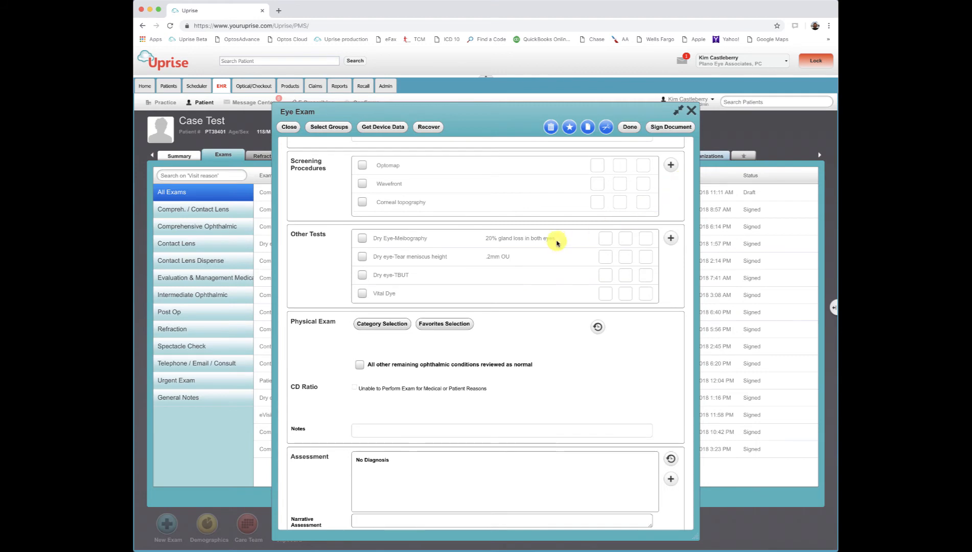
# Record the note "Five seconds right eye and 10 seconds left" for the Dry eye-TBUT test and save it
pyautogui.click(403, 277)
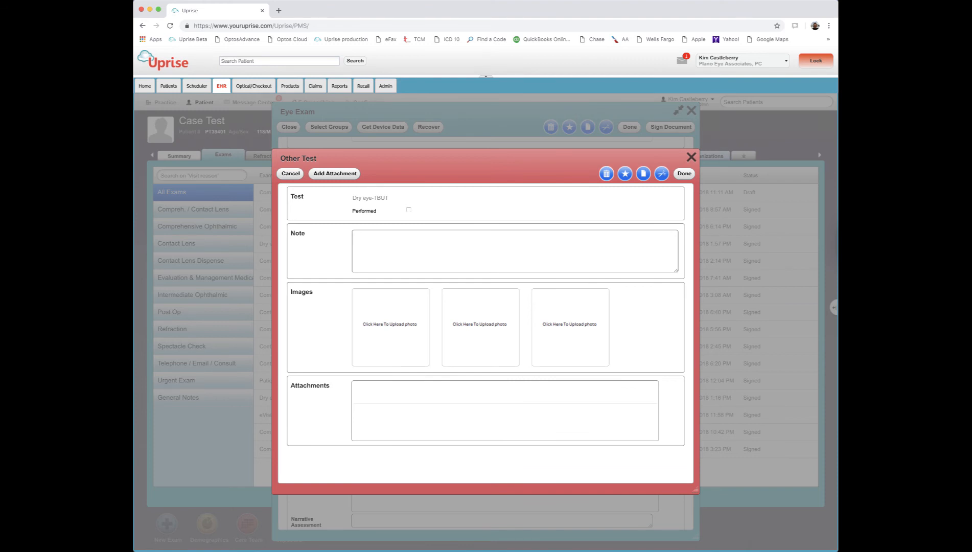
pyautogui.write('Five seconds right eye and 10 seconds left')
pyautogui.click(685, 173)
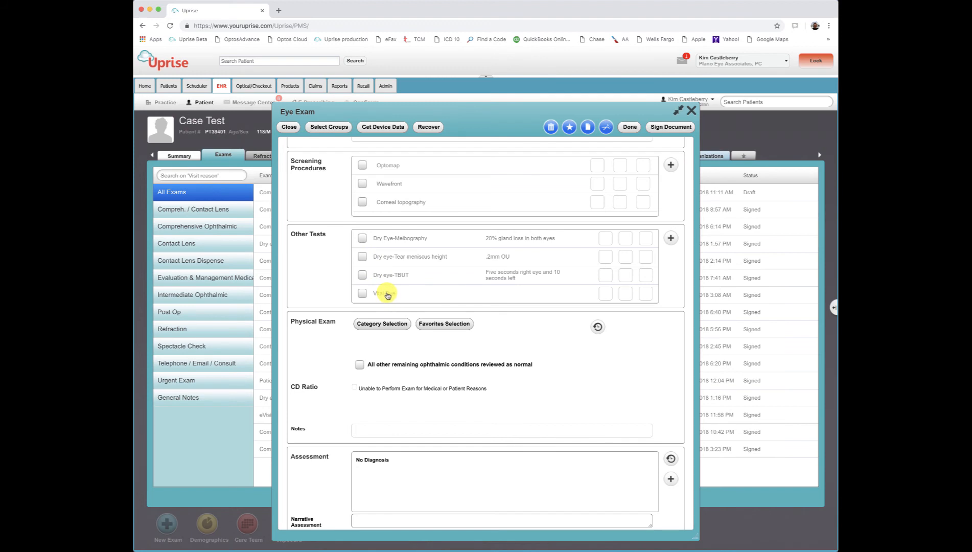
# Record the note "mild staining OU" for the Vital Dye test and save it
pyautogui.click(387, 295)
pyautogui.write('mild stainin')
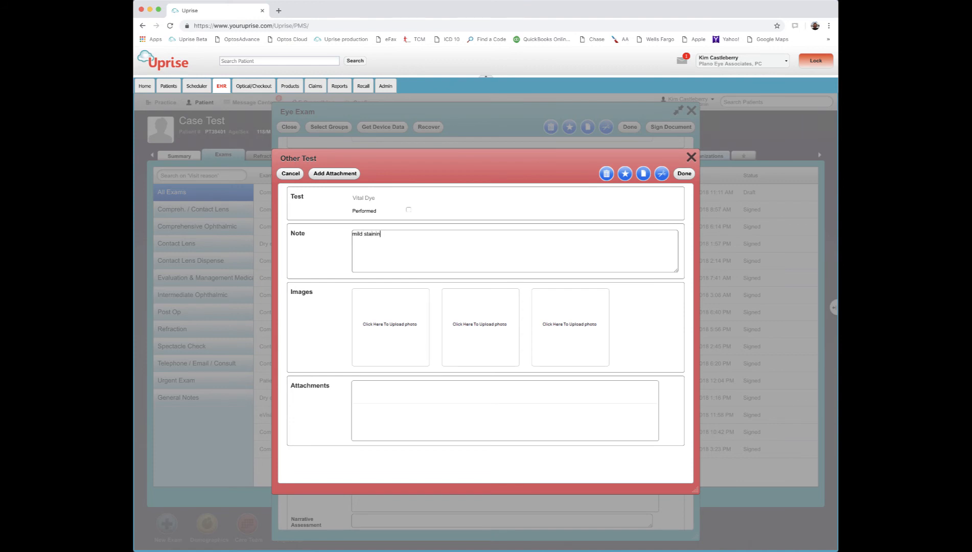
pyautogui.write('g OU')
pyautogui.click(684, 174)
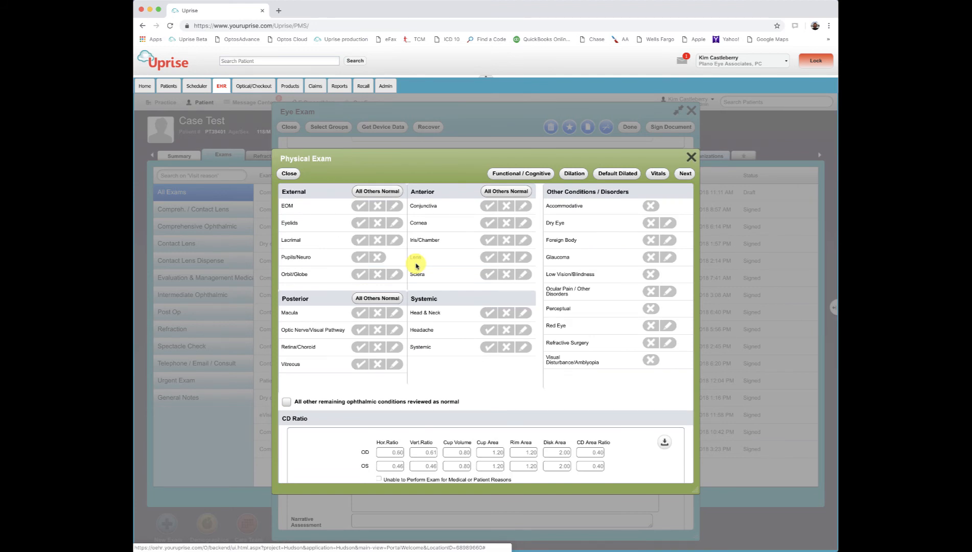
# Mark Eyelids, Cornea, Conjunctiva and Dry Eye as abnormal in the physical exam and proceed to the eyelid findings
pyautogui.click(377, 223)
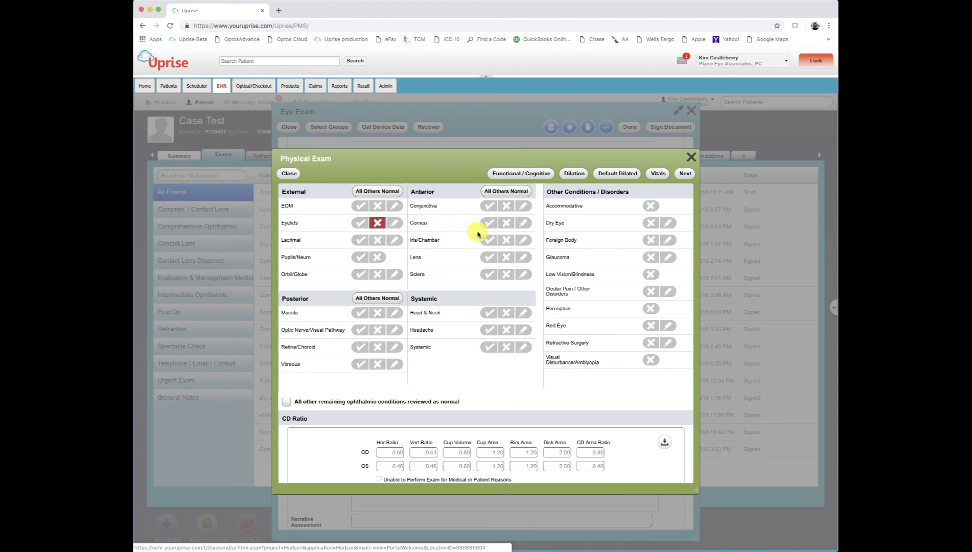
pyautogui.click(506, 223)
pyautogui.click(506, 205)
pyautogui.click(651, 223)
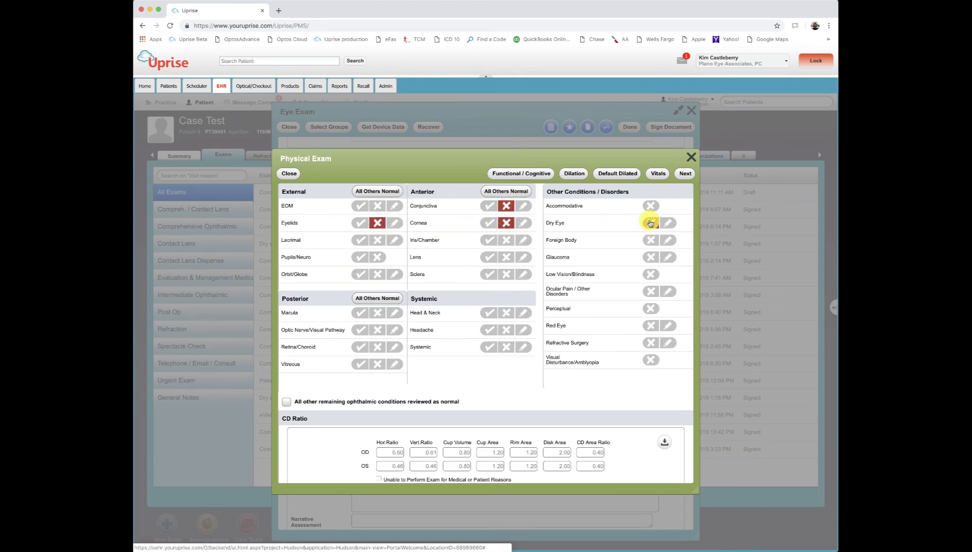
pyautogui.click(687, 176)
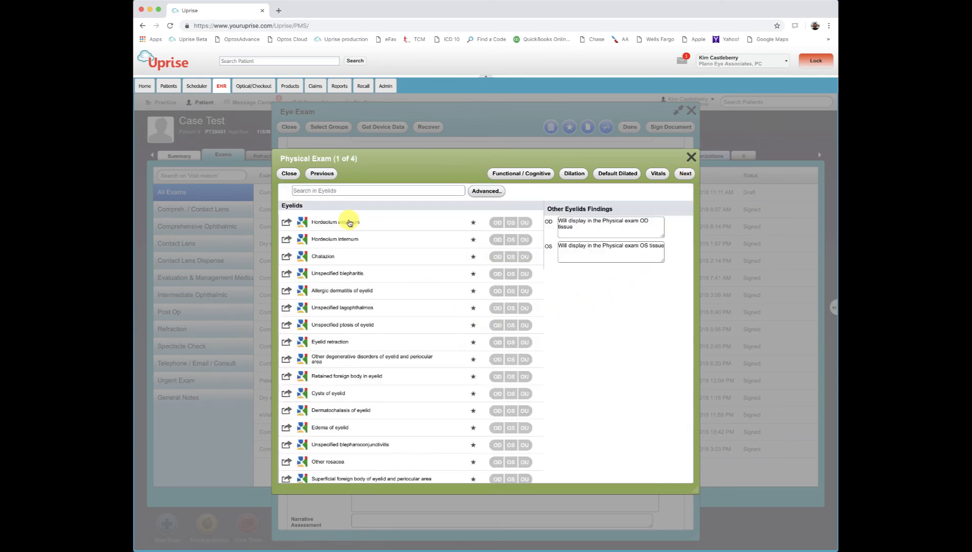
# Diagnose moderate Meibomian gland dysfunction of the upper and lower eyelids for OU, and replace the OD eyelids finding with "20% gland loss"
pyautogui.scroll(-2, 401, 328)
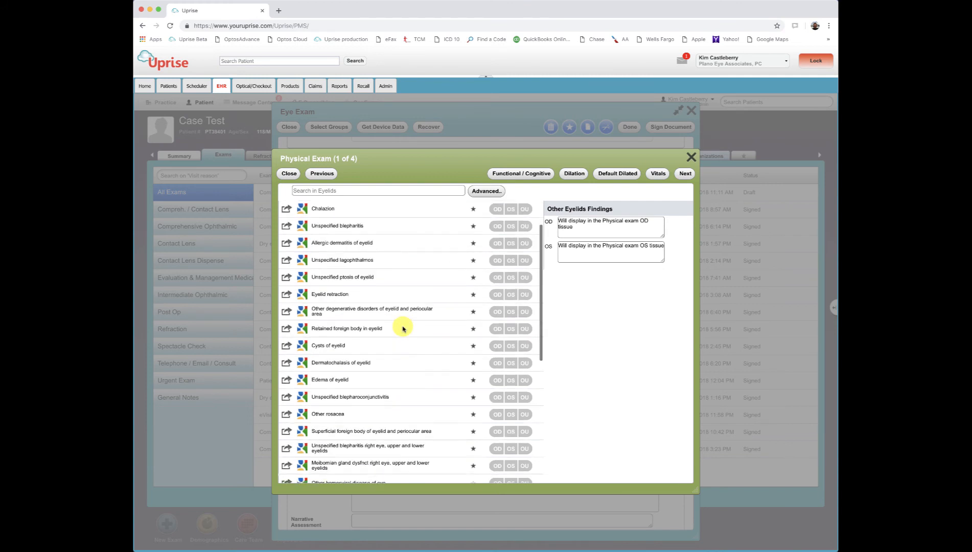
pyautogui.click(526, 466)
pyautogui.click(612, 227)
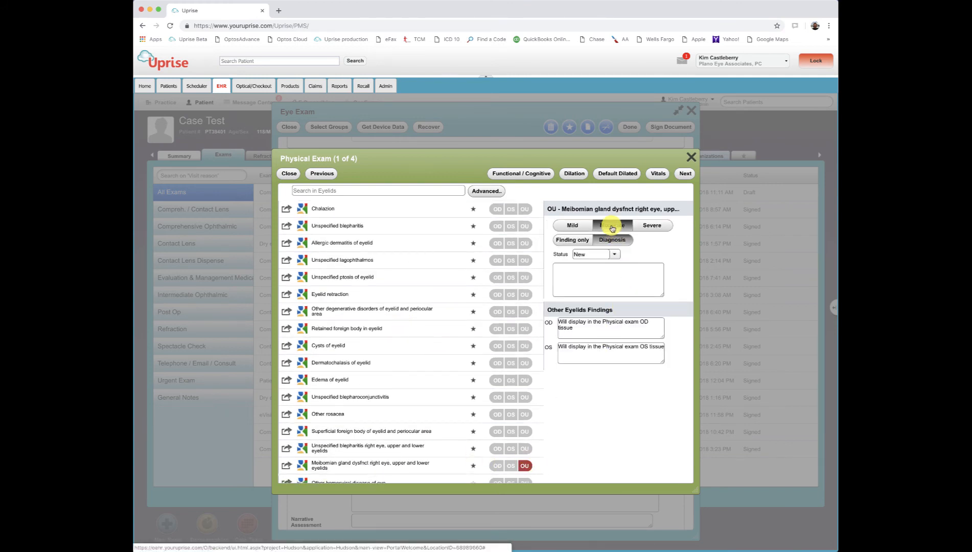
pyautogui.moveTo(558, 321); pyautogui.dragTo(652, 337)
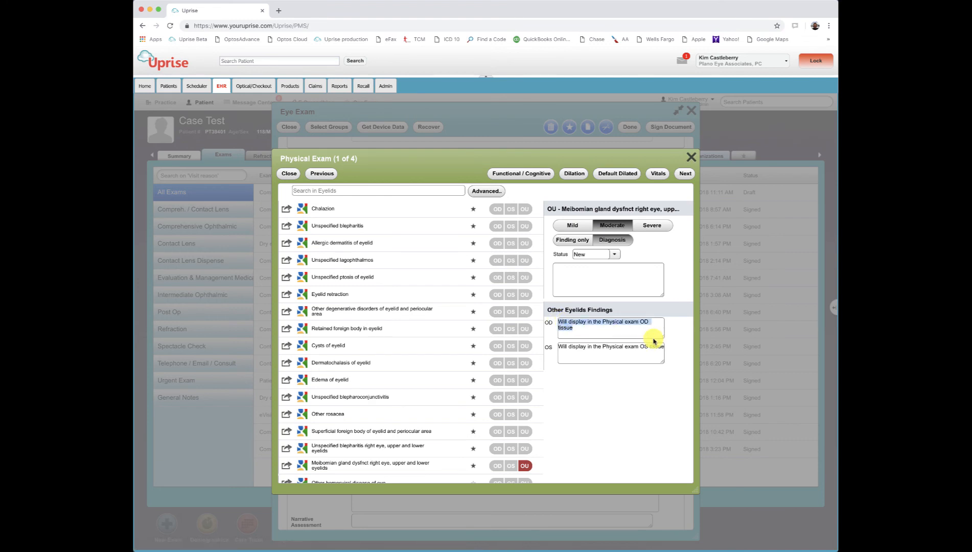
pyautogui.write('20% gland loss')
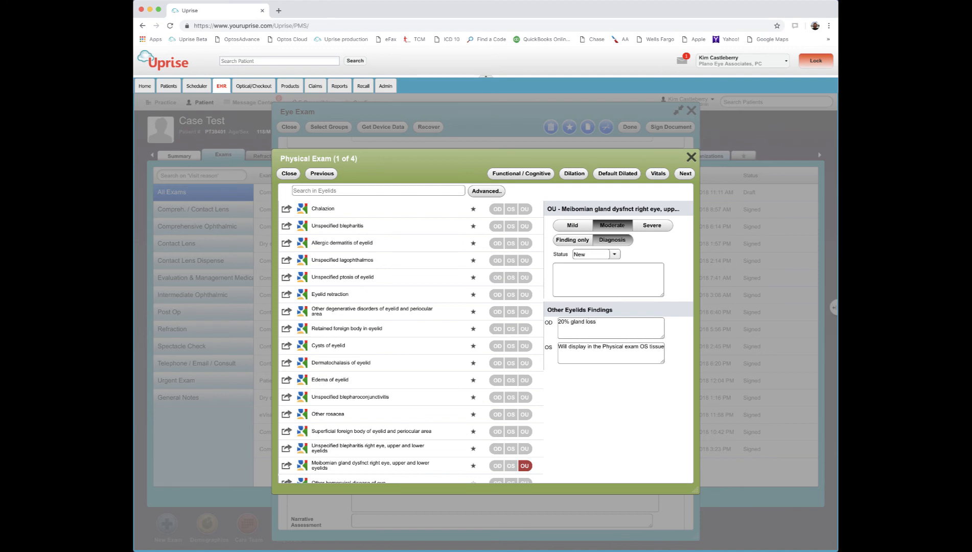
# Replace the OS eyelids finding with "10% gland loss" and proceed to the conjunctiva findings
pyautogui.tripleClick(623, 346)
pyautogui.write('10% gland loss')
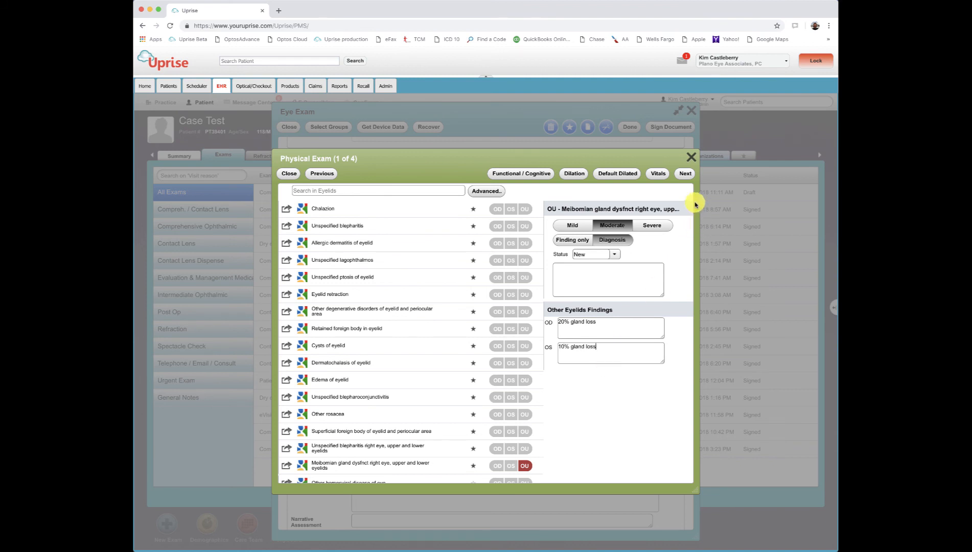
pyautogui.click(687, 175)
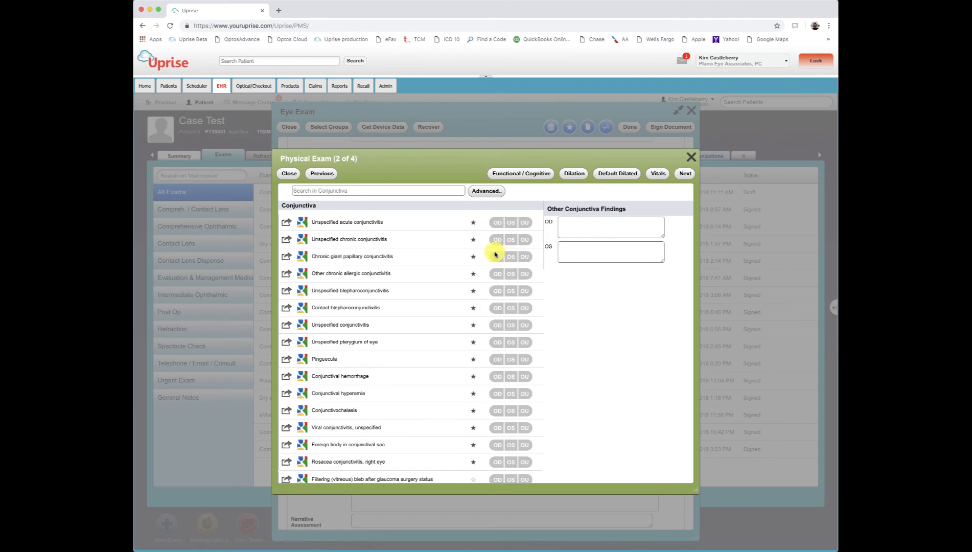
# Diagnose mild Conjunctival hyperemia for OU and proceed to the cornea findings
pyautogui.click(525, 393)
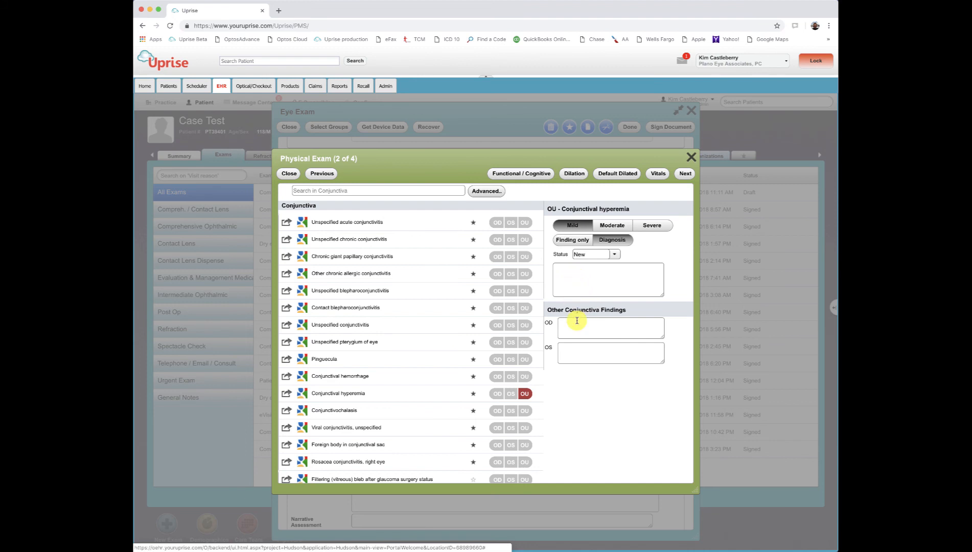
pyautogui.click(561, 270)
pyautogui.click(685, 175)
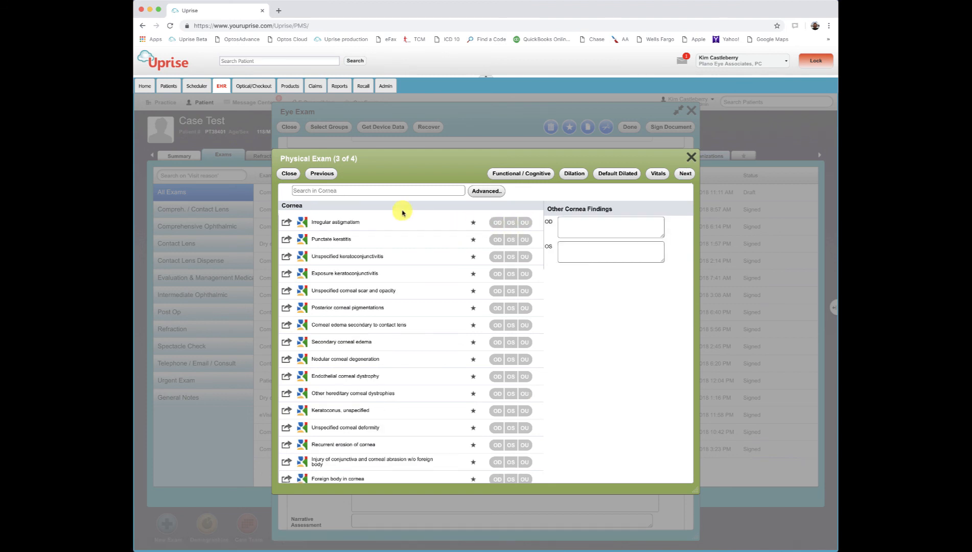
# Diagnose moderate Punctate keratitis for OU and proceed to the dry eye findings
pyautogui.click(526, 240)
pyautogui.click(615, 226)
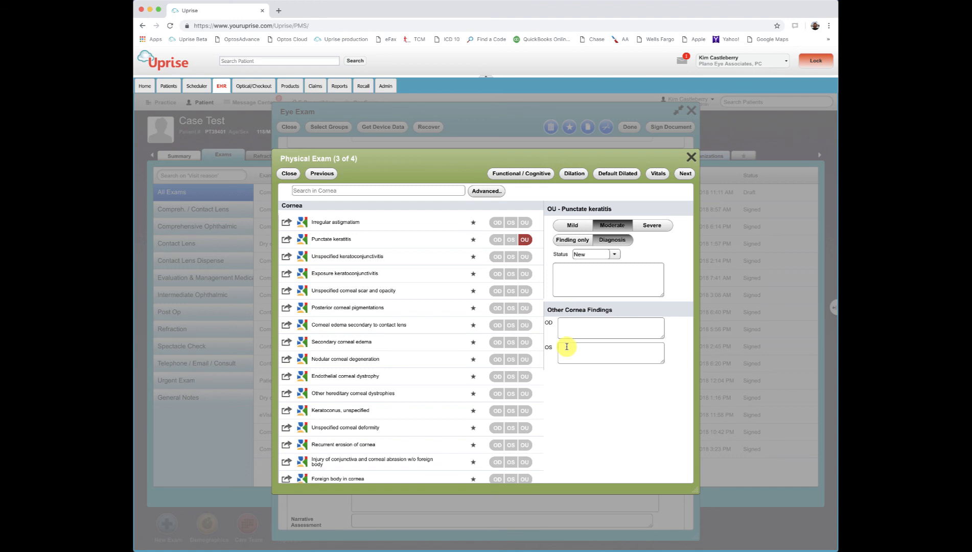
pyautogui.click(686, 175)
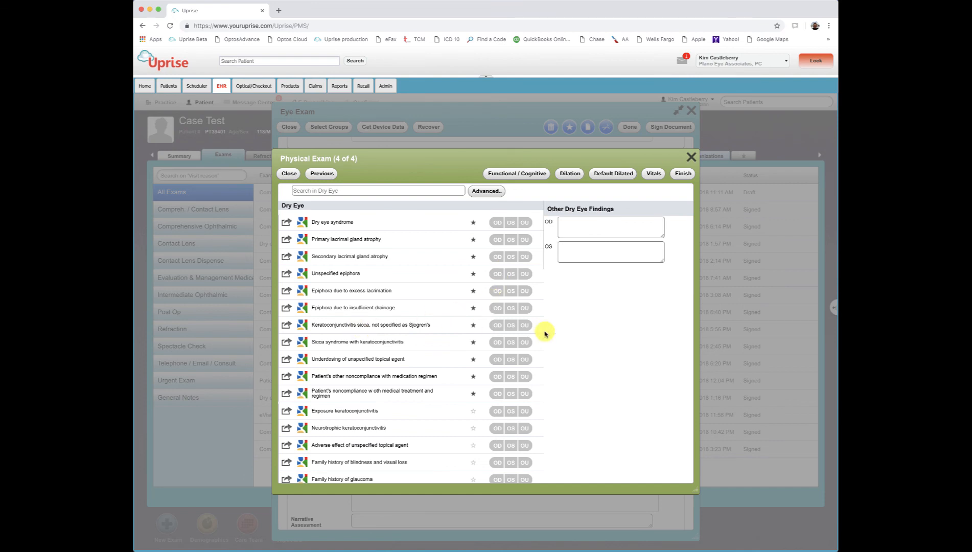
# Diagnose moderate Keratoconjunctivitis sicca, not specified as Sjogren's, for OU and finish the physical exam
pyautogui.click(525, 325)
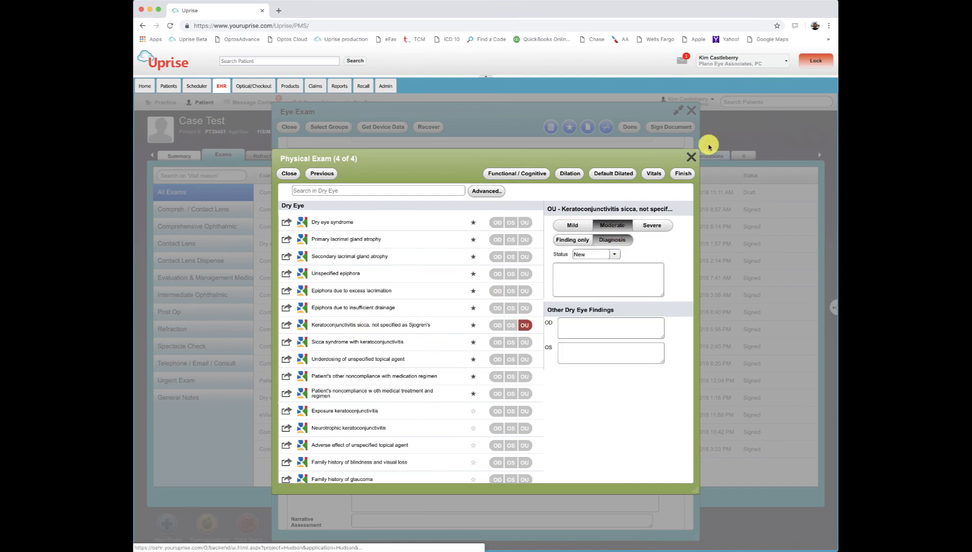
pyautogui.click(684, 173)
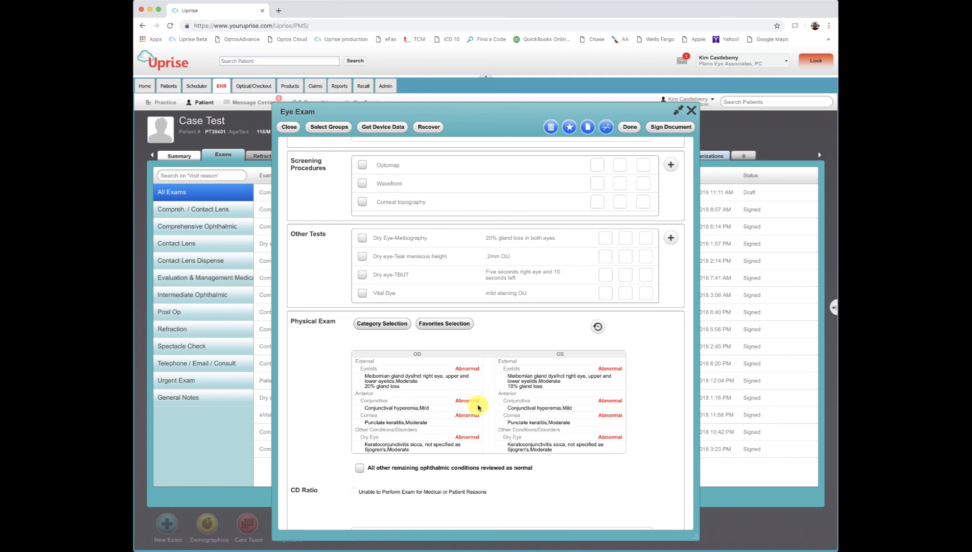
pyautogui.click(587, 128)
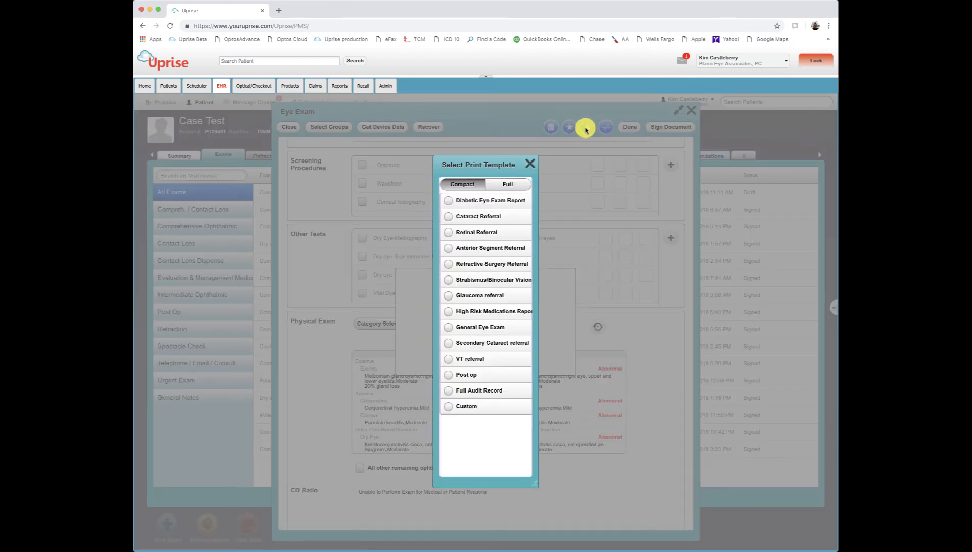
pyautogui.click(530, 164)
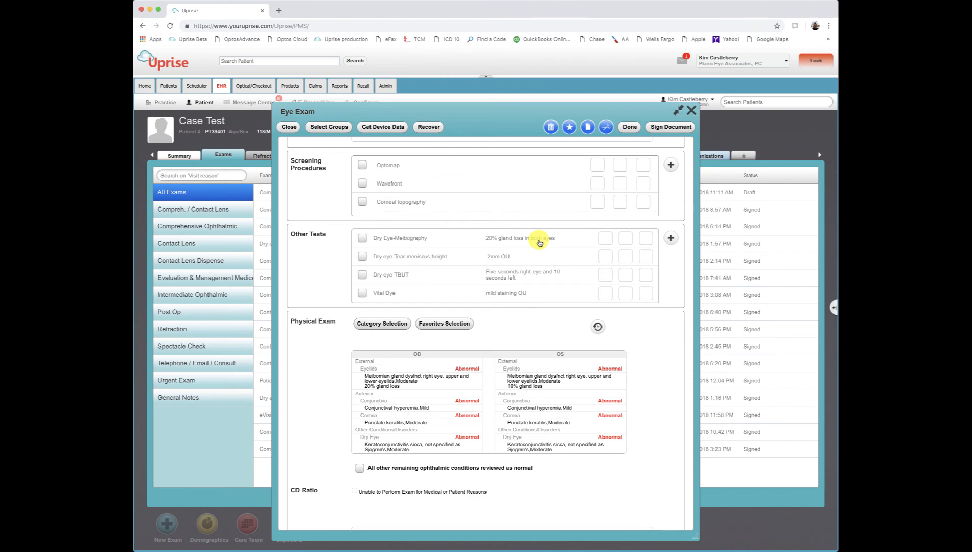